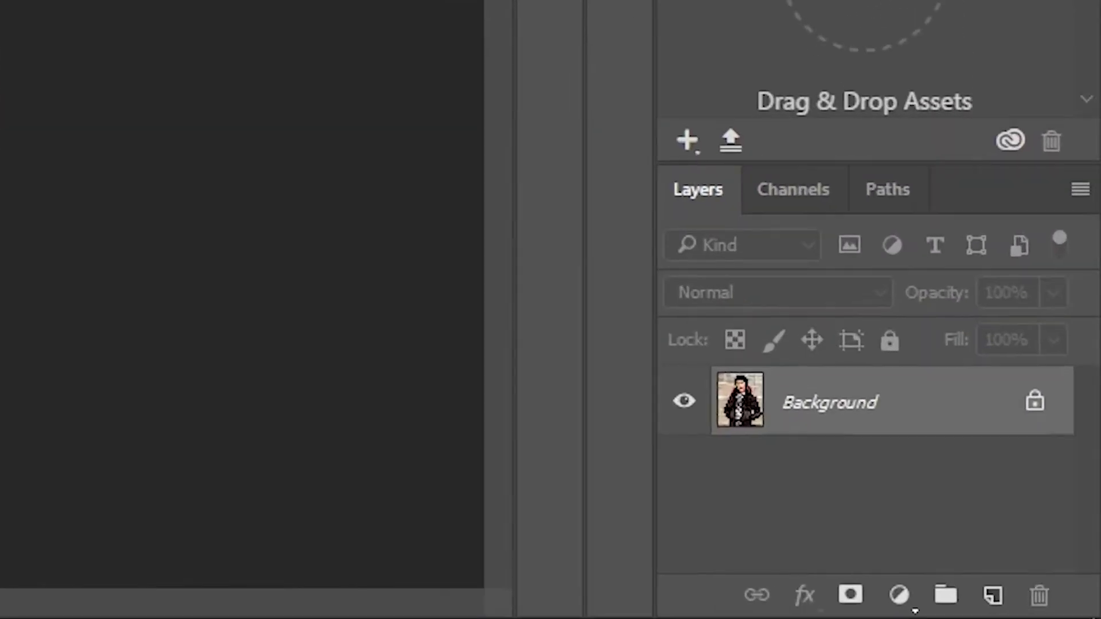
- Duplicate the Background layer with Ctrl+J and make the new Layer 1 the active layer
key("ctrl+j")
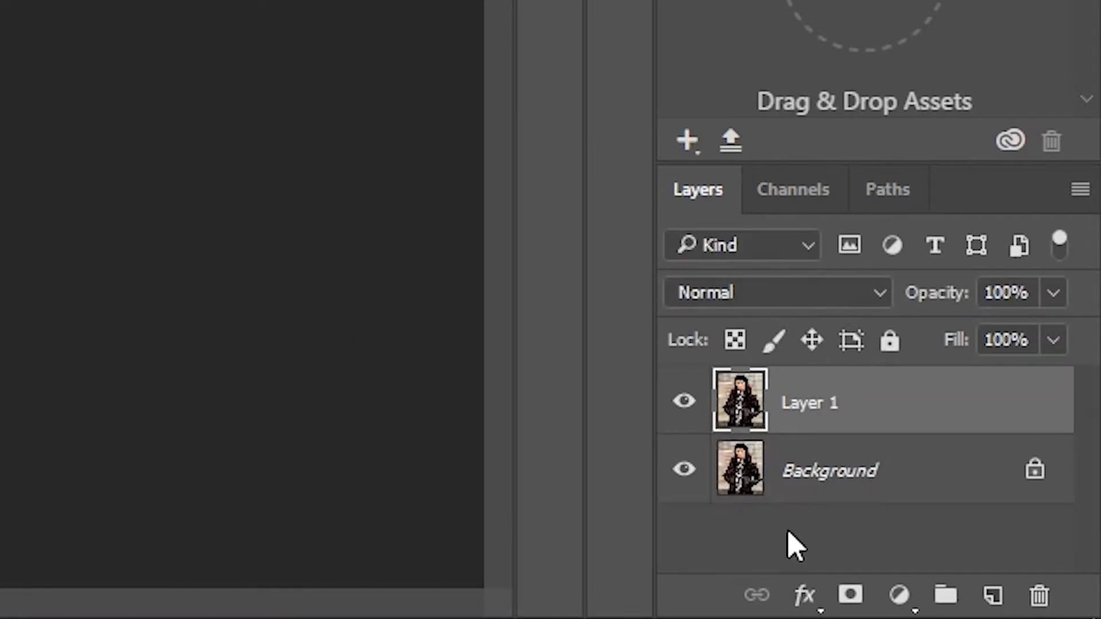
left_click(806, 474)
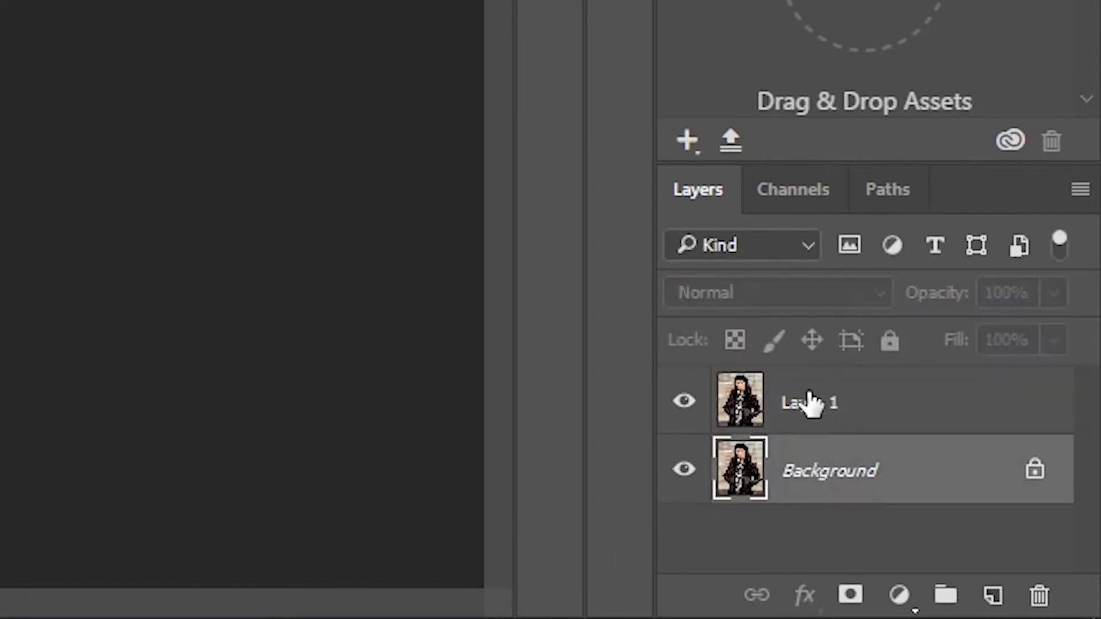
left_click(811, 401)
left_click(1003, 539)
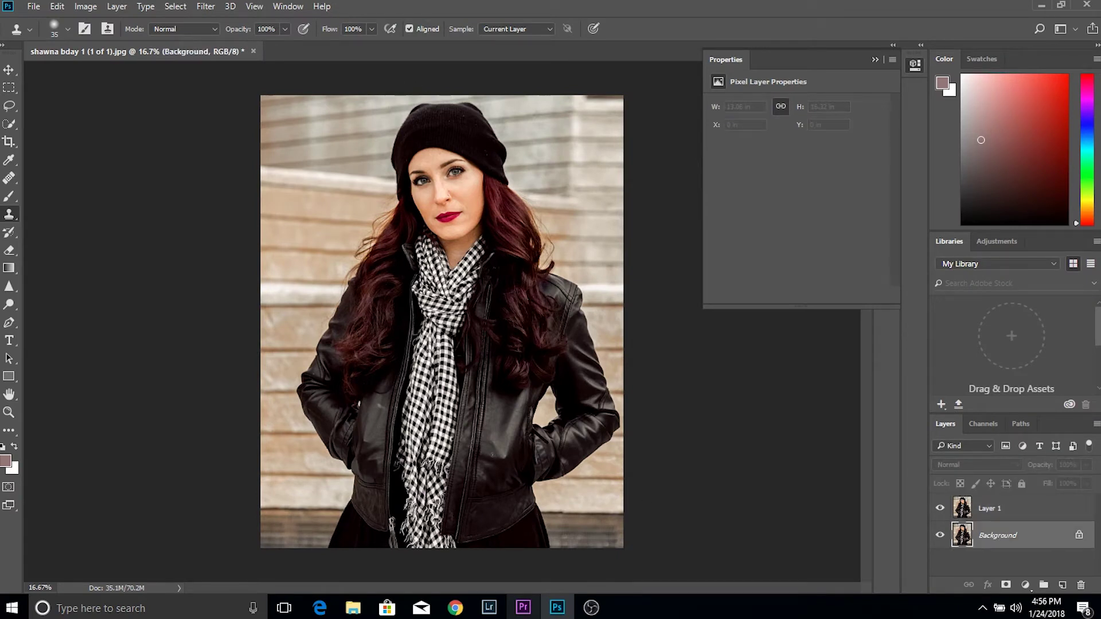
left_click(996, 509)
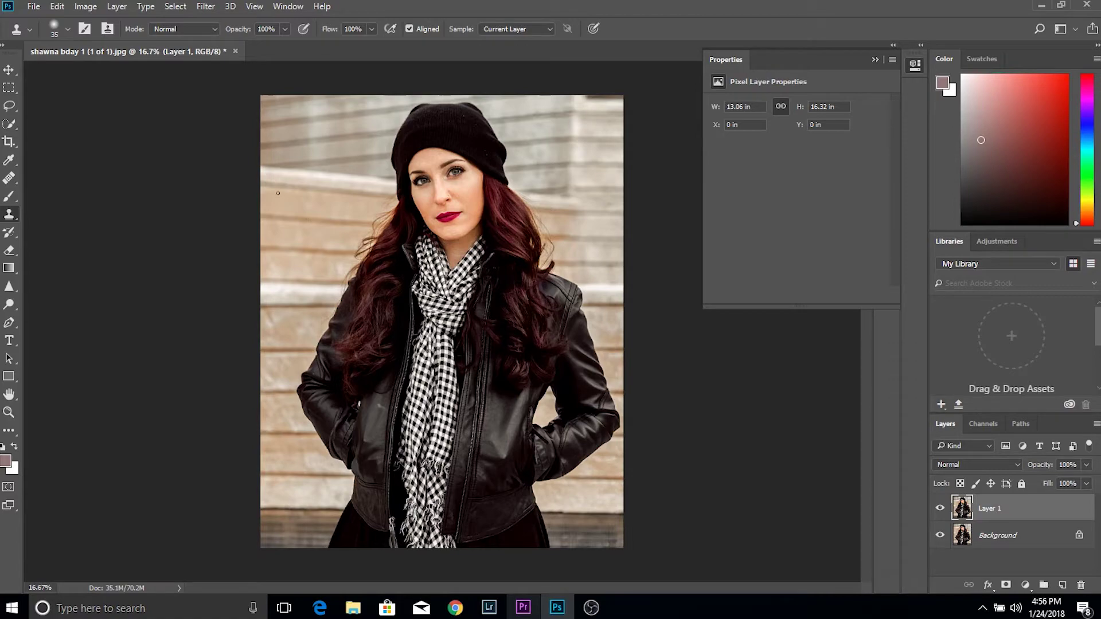
- Add a Gradient Map adjustment layer named Gradient Map 1 from the Layer menu
left_click(116, 7)
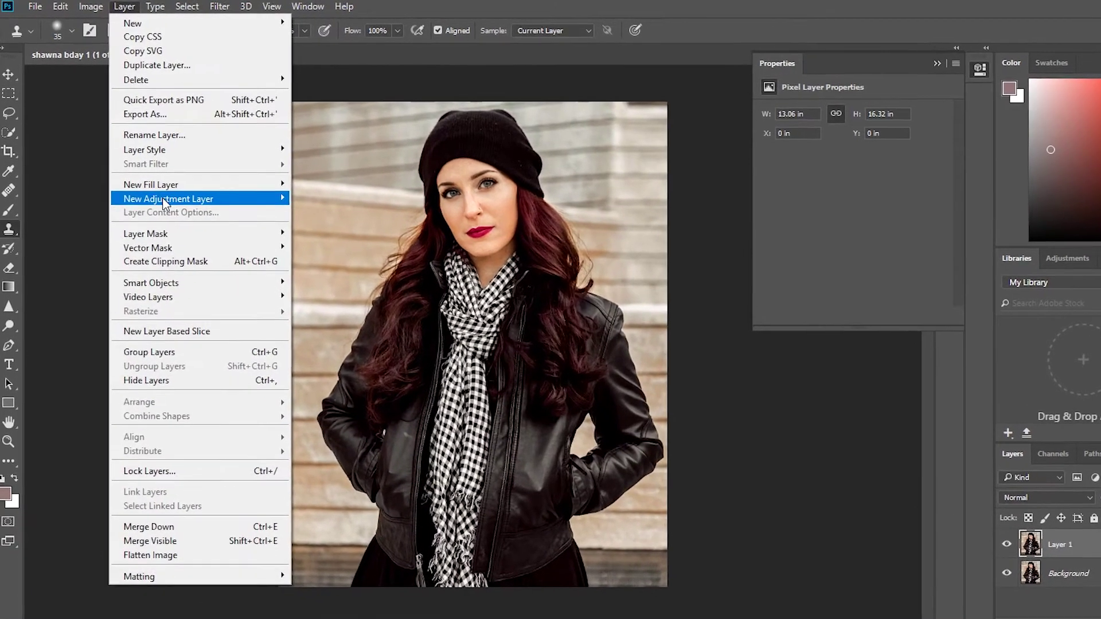
mouse_move(273, 195)
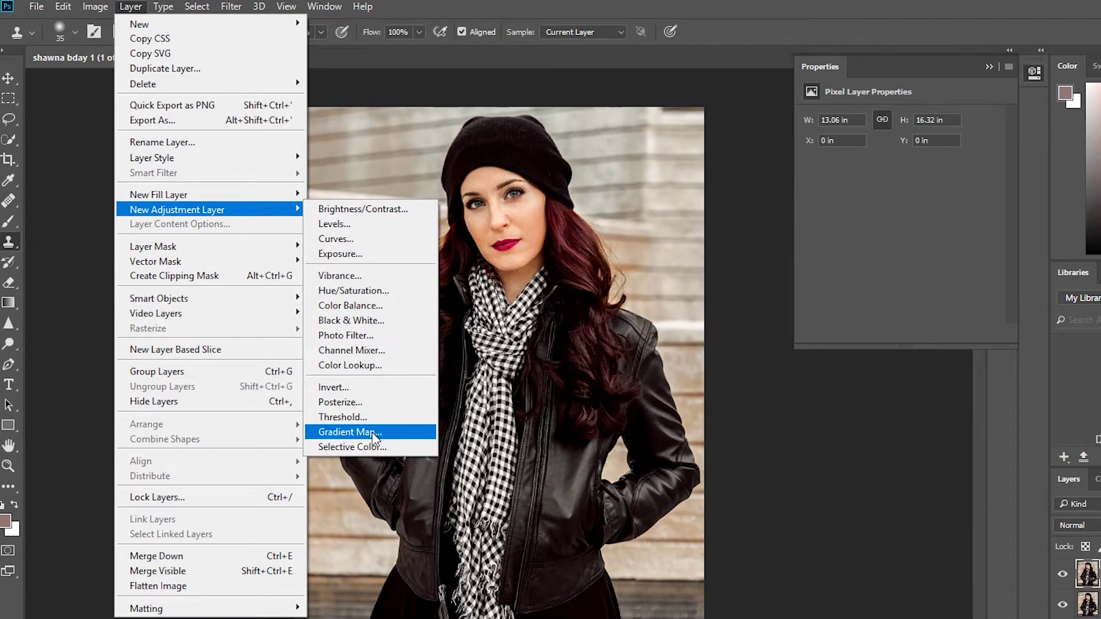
left_click(379, 434)
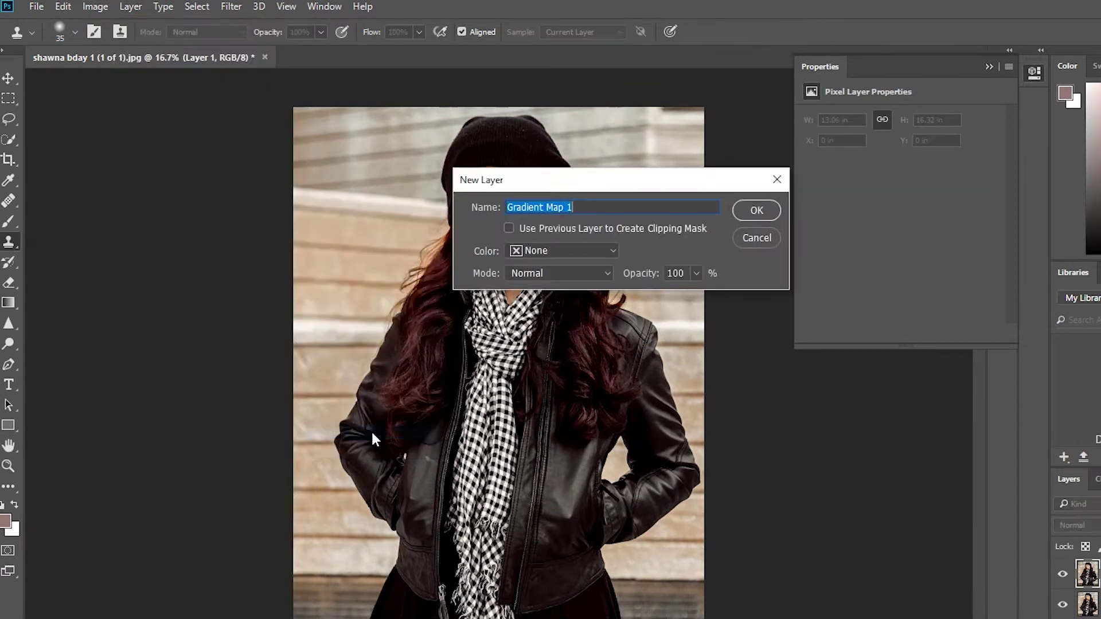
left_click(746, 209)
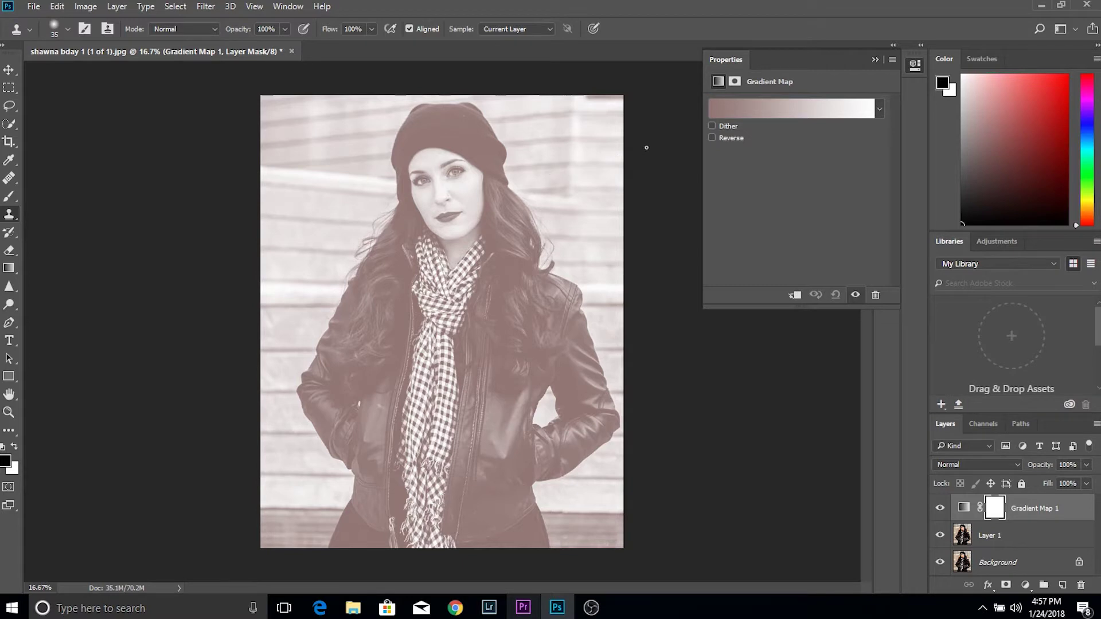
- Preview the Platinum, Selenium 1 and Selenium 2 presets, then apply the Copper 2 gradient
left_click(762, 112)
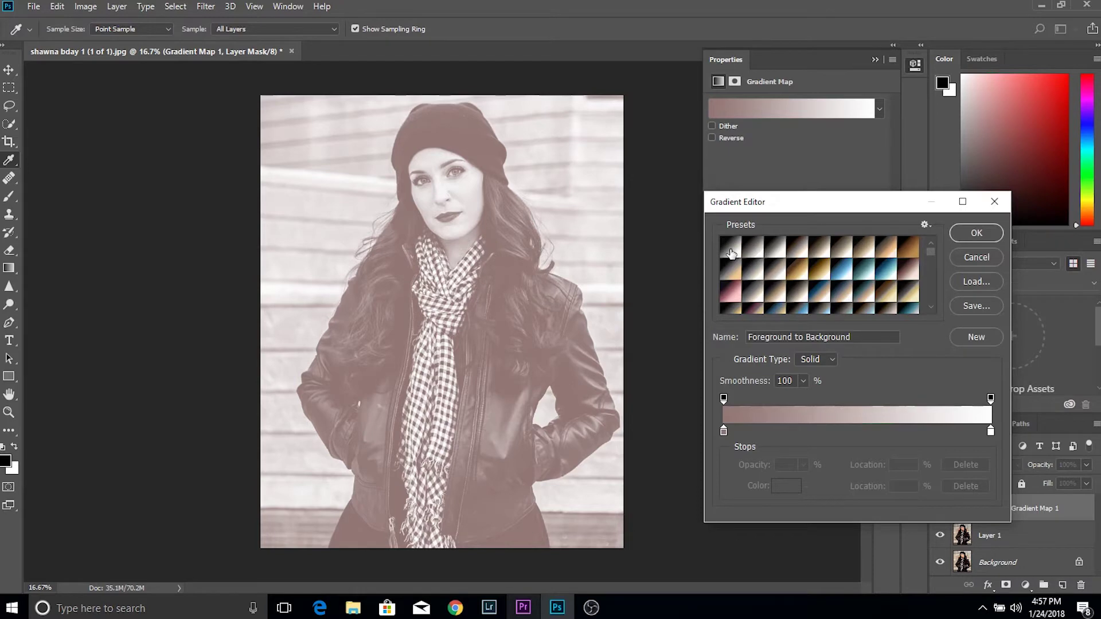
left_click(731, 253)
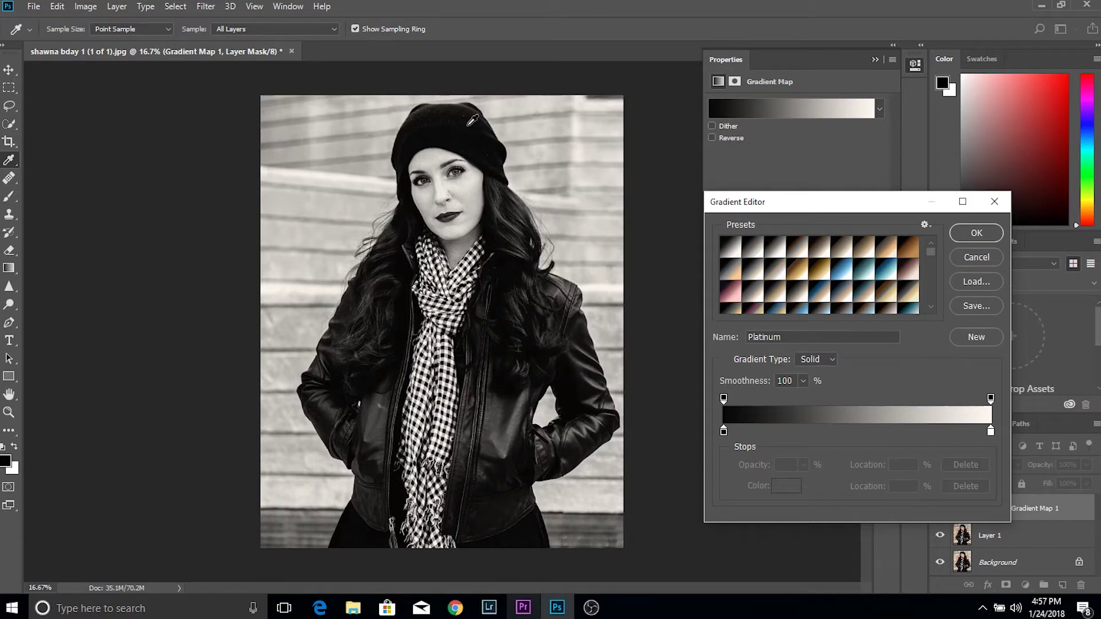
left_click(755, 248)
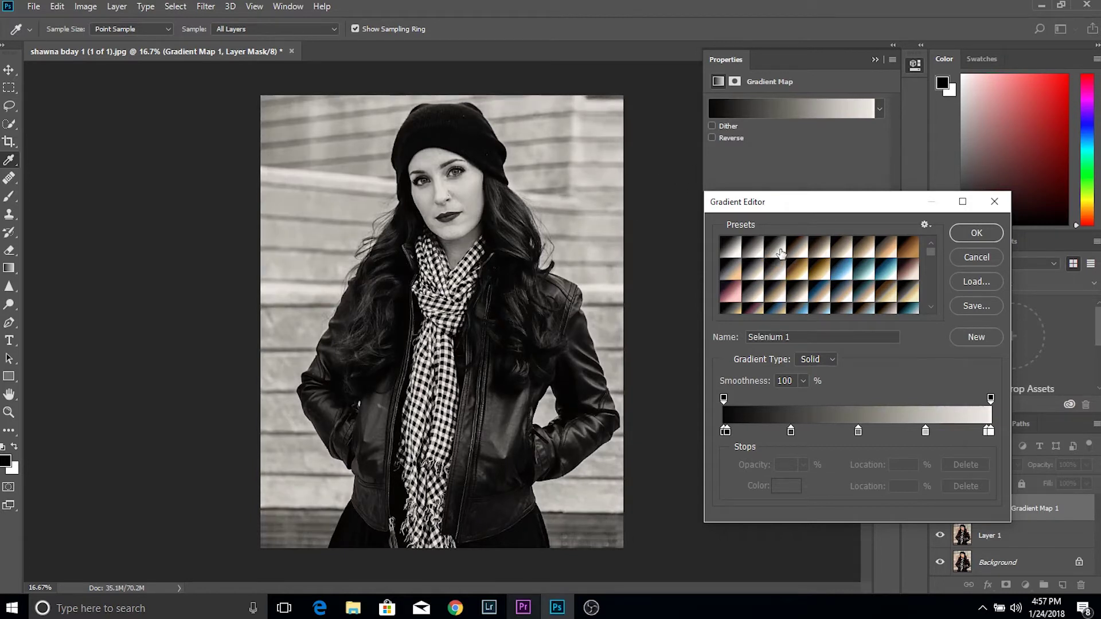
left_click(783, 254)
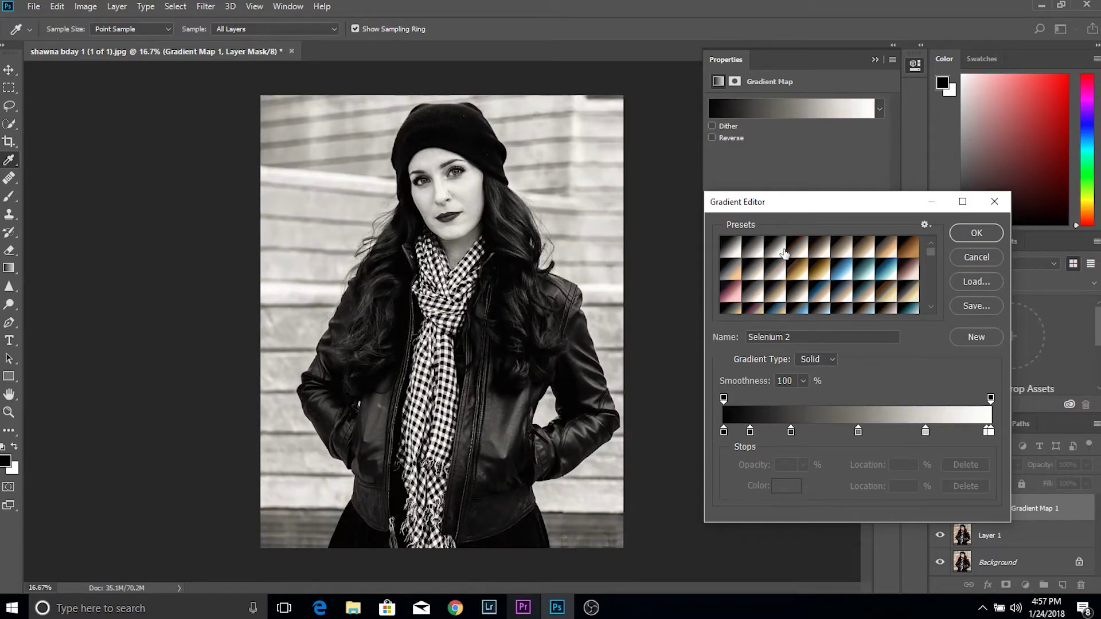
left_click(732, 294)
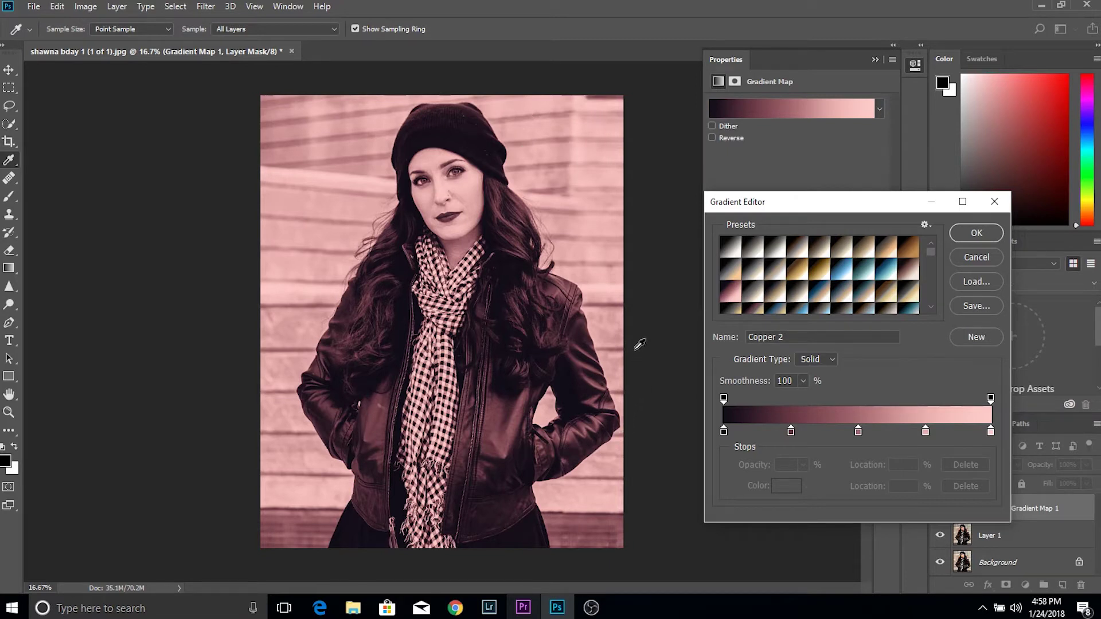
left_click(976, 233)
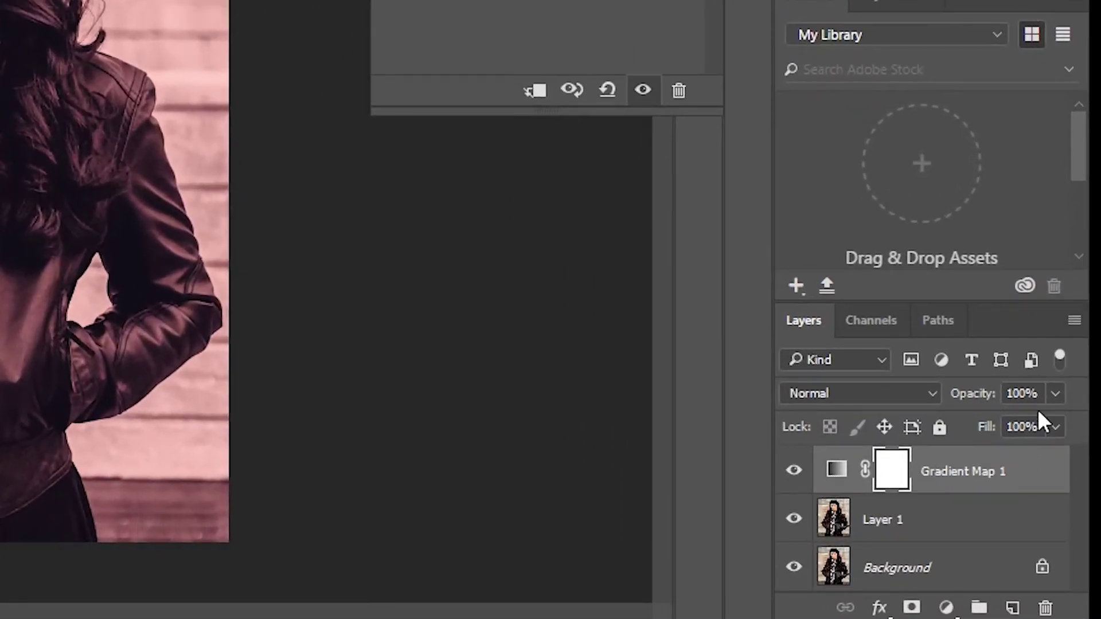
- Lower Gradient Map 1's opacity to 41% and toggle its visibility to compare before and after
left_click(1057, 394)
left_click_drag(1051, 425, 989, 430)
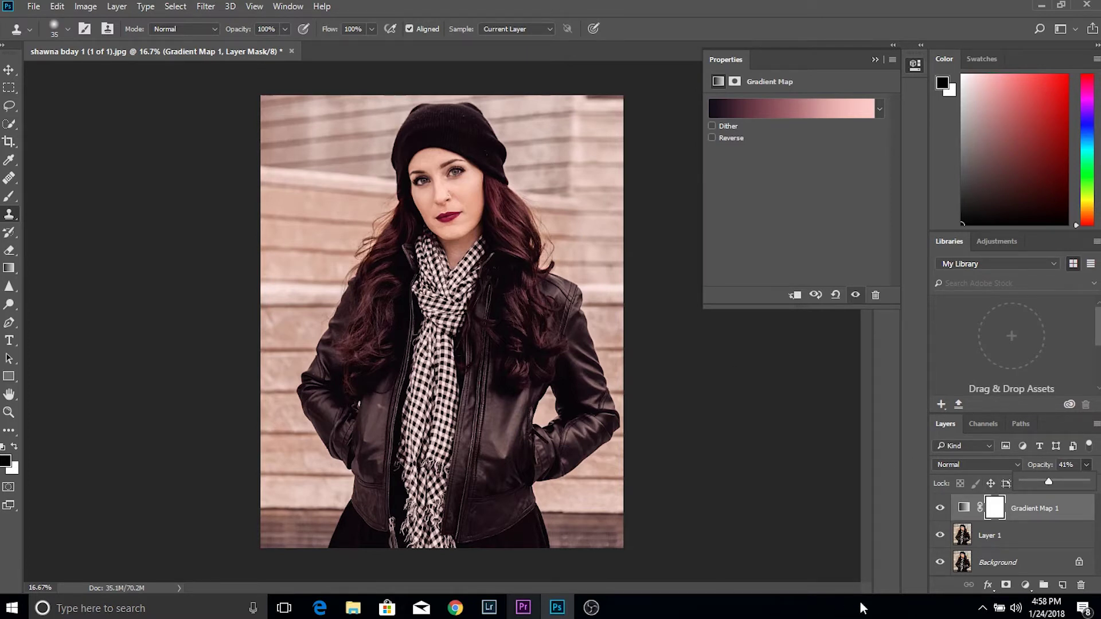
left_click(940, 510)
left_click(940, 511)
left_click(940, 510)
left_click(941, 511)
left_click(953, 463)
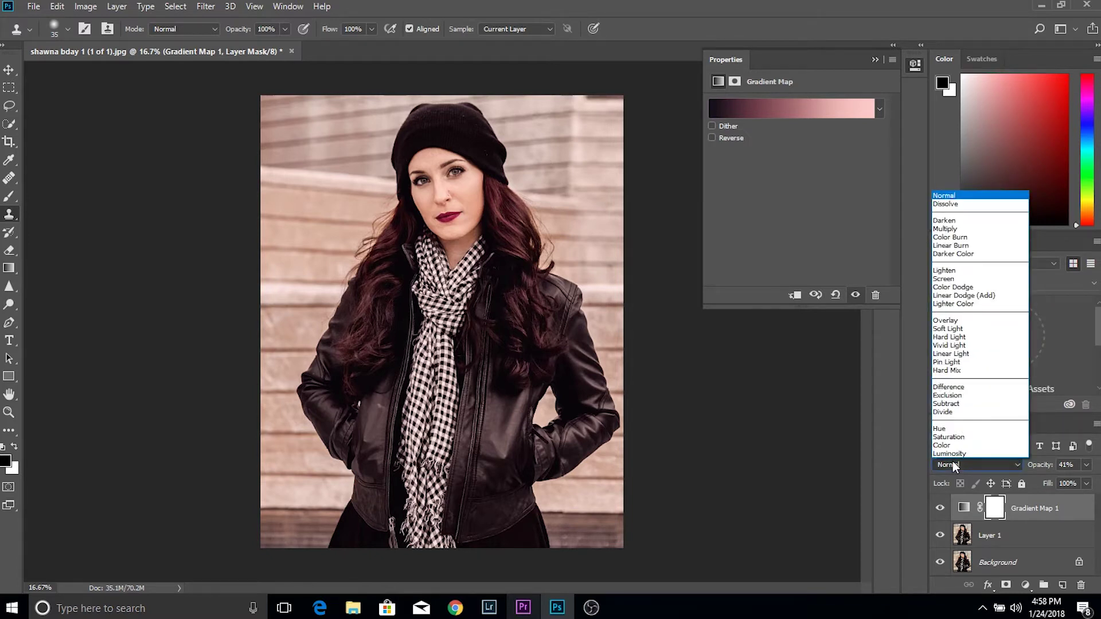
- Set Gradient Map 1's blend mode to Soft Light and its opacity to 70%
left_click(976, 331)
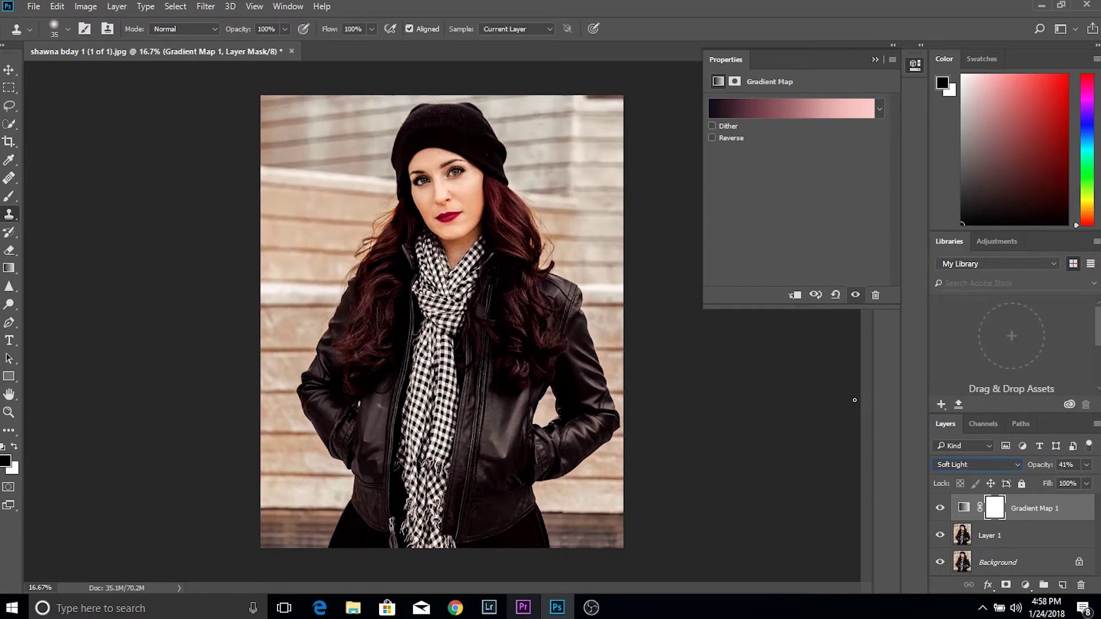
left_click(1087, 465)
left_click_drag(1088, 485, 1087, 486)
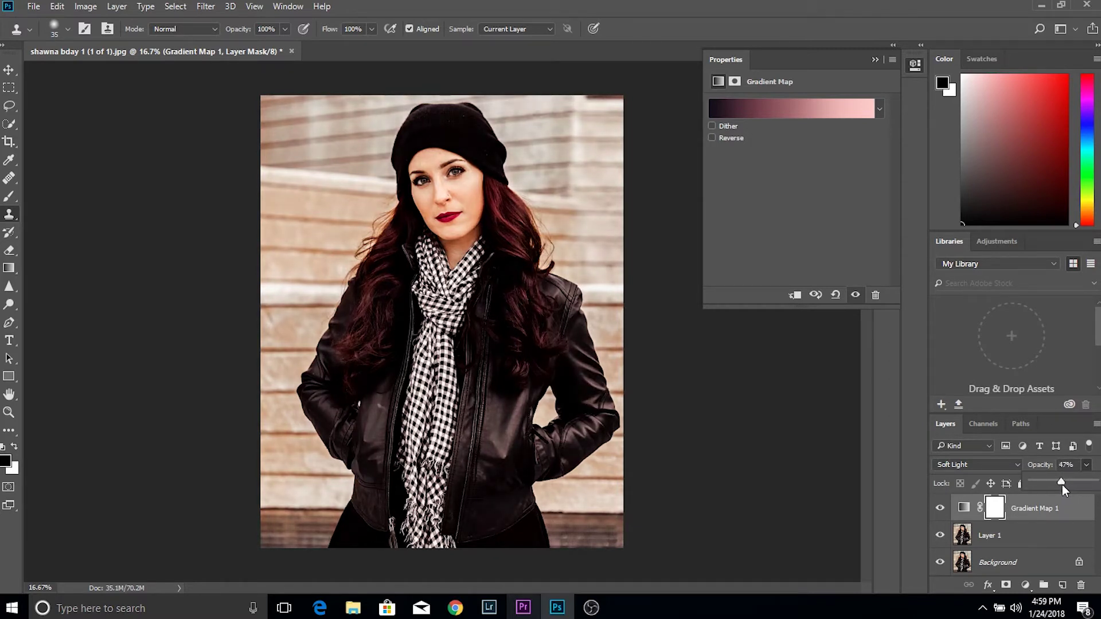
left_click_drag(1075, 482, 1087, 485)
left_click_drag(1088, 484, 1080, 485)
- After previewing a gold preset, switch the gradient map to the Sepia 5 preset
left_click(780, 114)
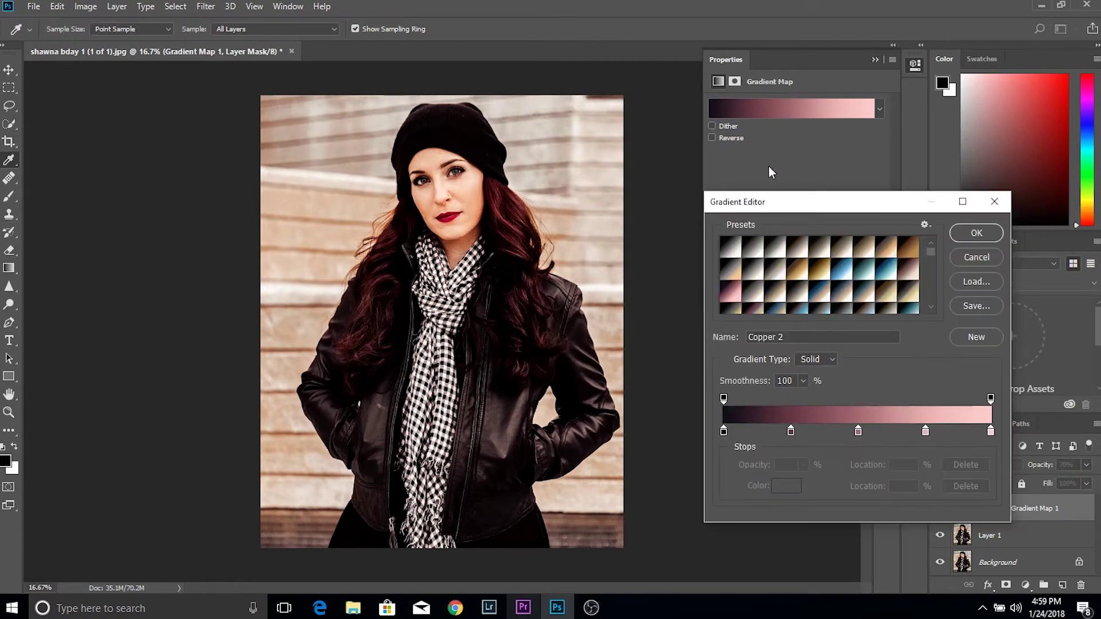
left_click(820, 275)
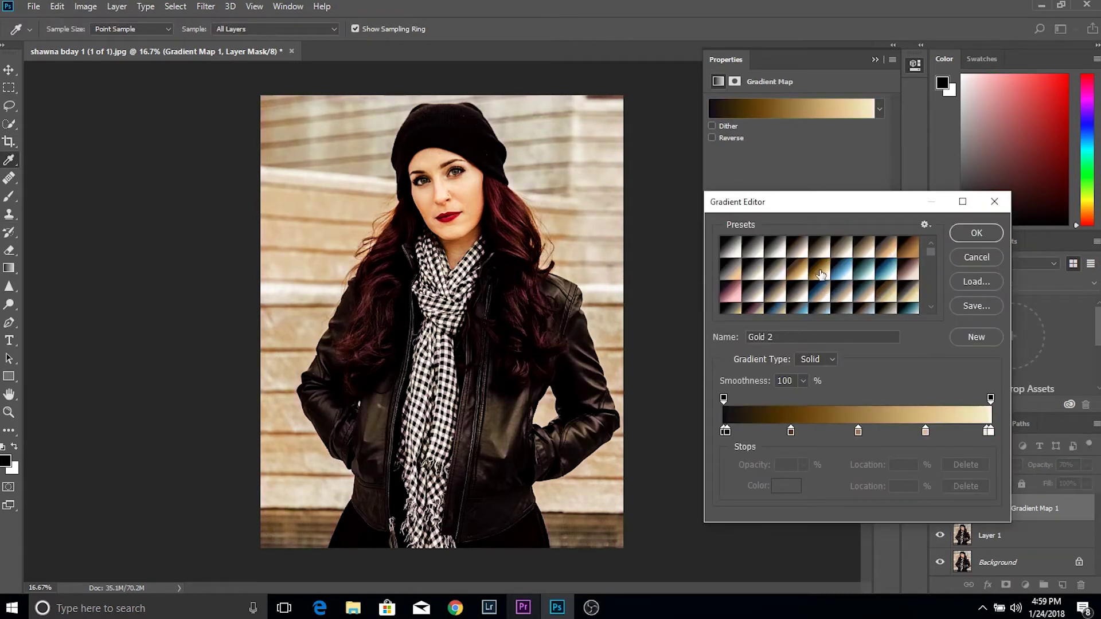
left_click(896, 253)
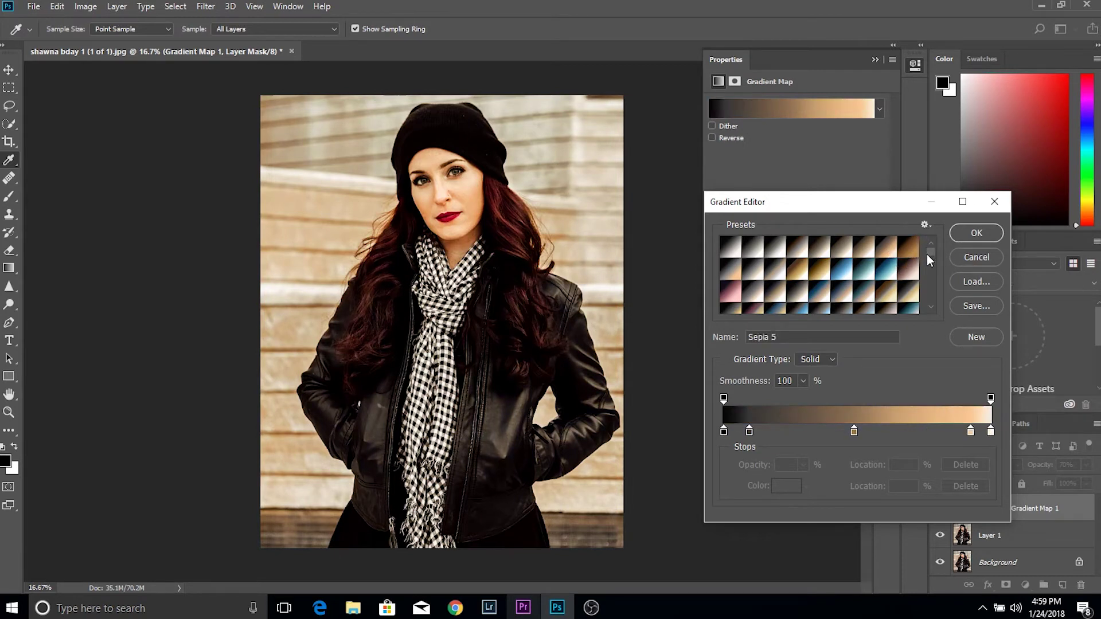
left_click_drag(931, 248, 932, 256)
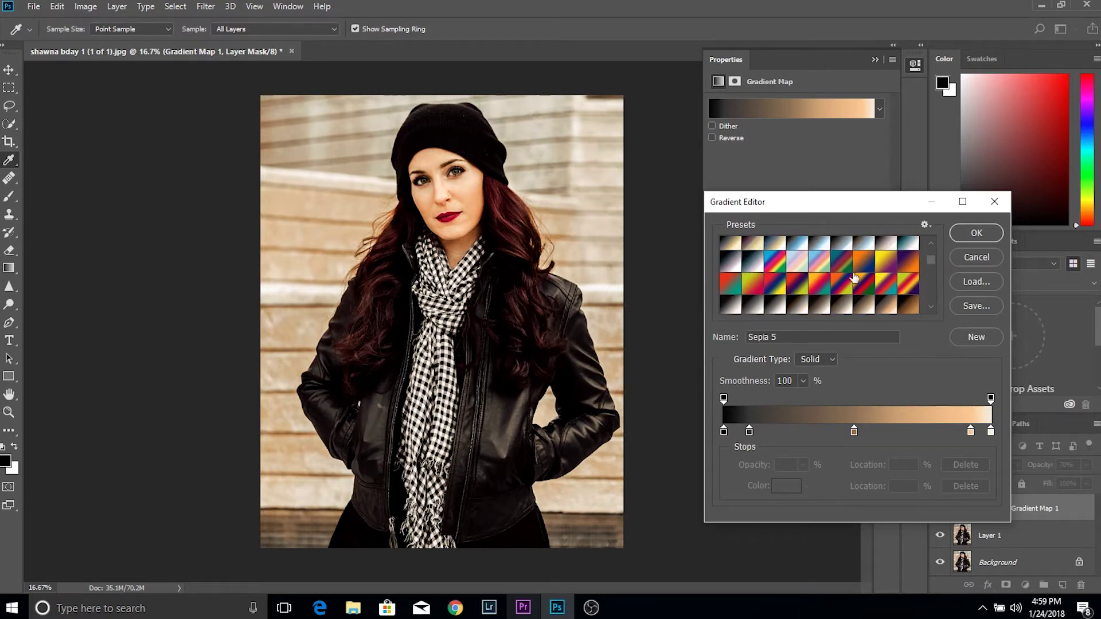
left_click(925, 226)
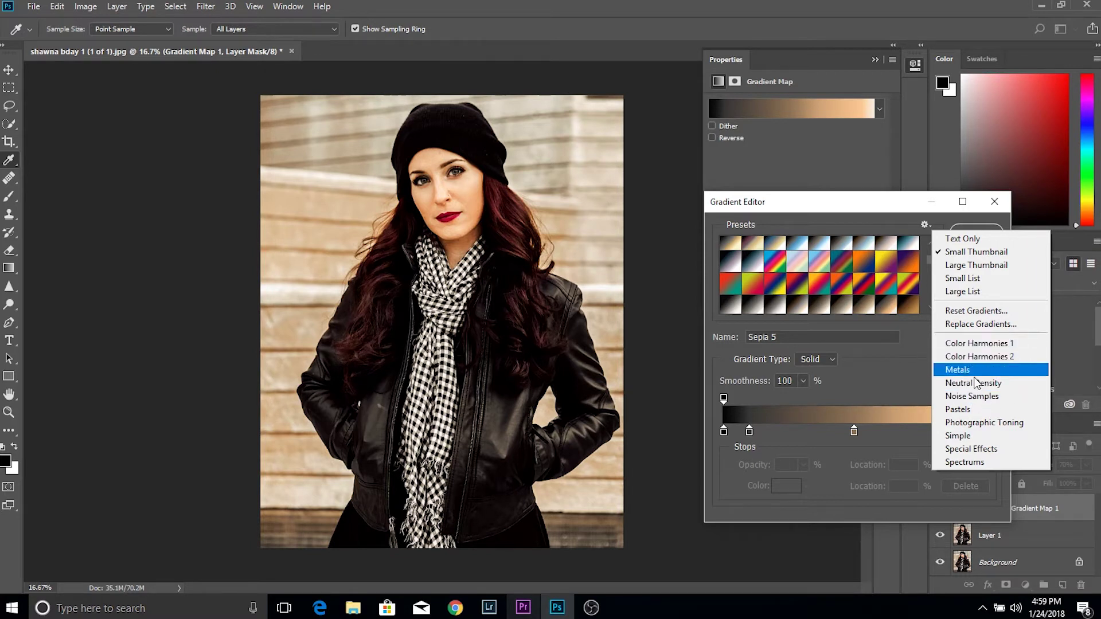
- Append the Photographic Toning gradient set to the existing gradient presets
left_click(986, 423)
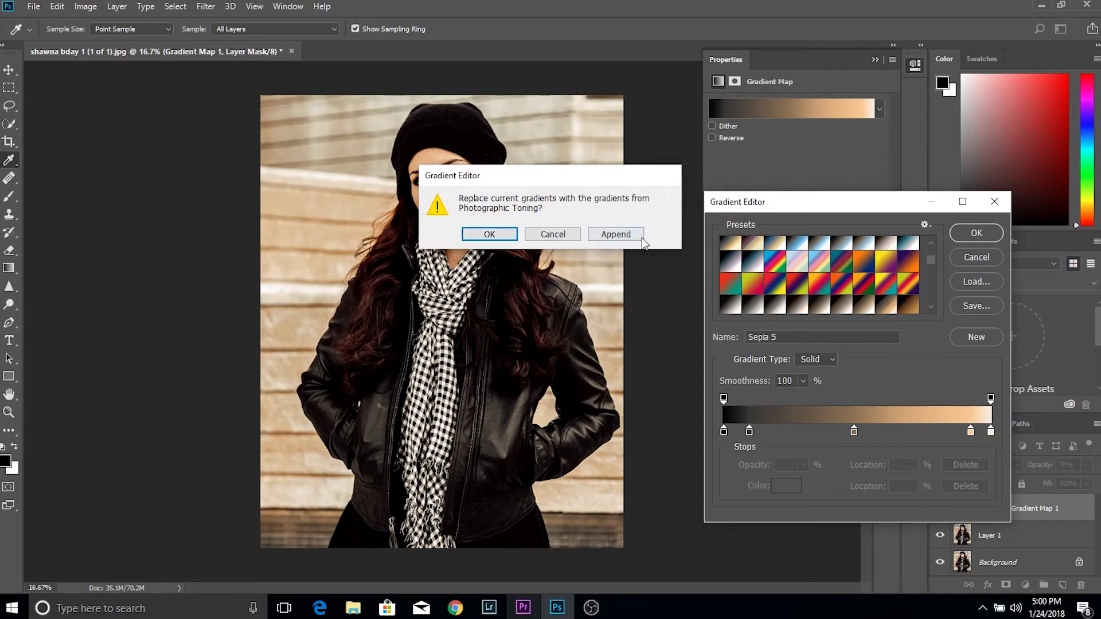
left_click(616, 235)
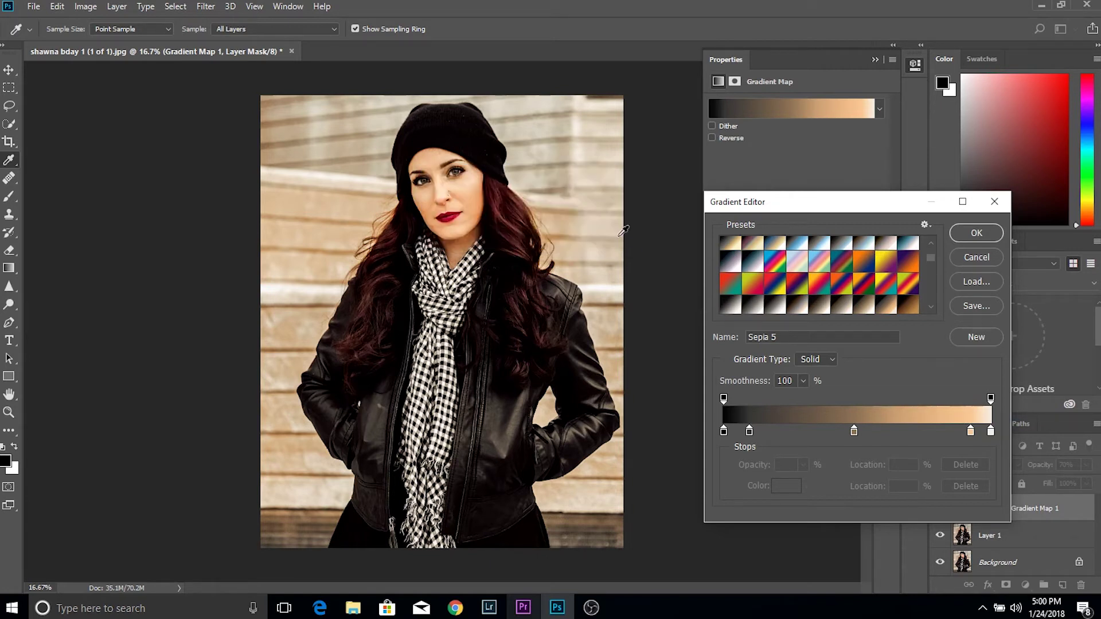
left_click_drag(934, 263, 928, 284)
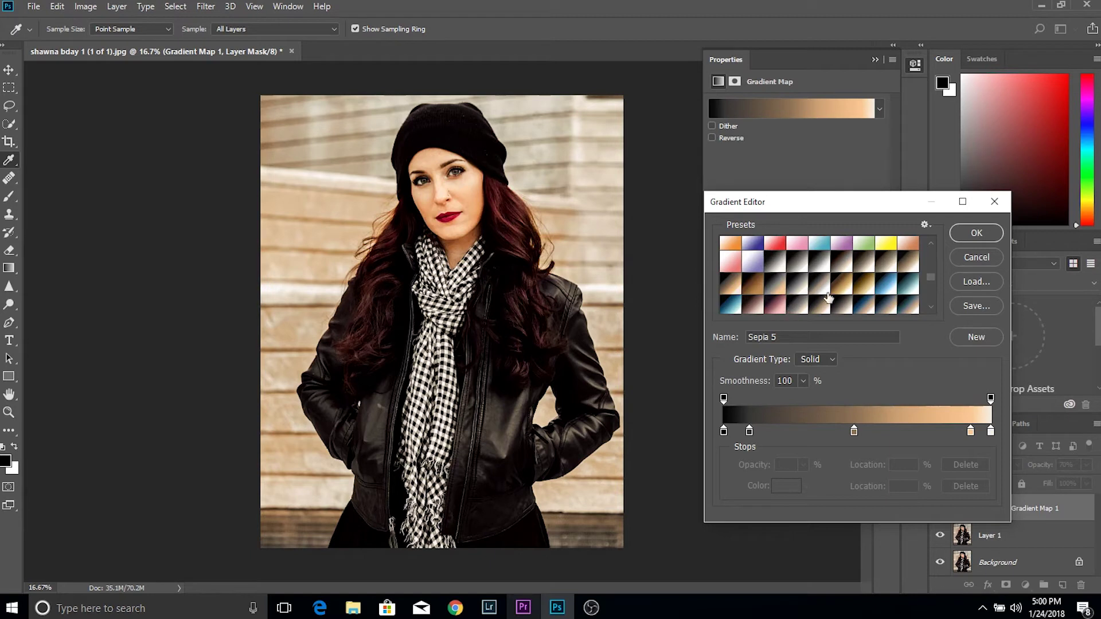
- Preview toning gradients like Sepia 1, Blue 2 and Sepia-Selenium 2, then choose Copper 2
left_click(845, 273)
left_click(893, 266)
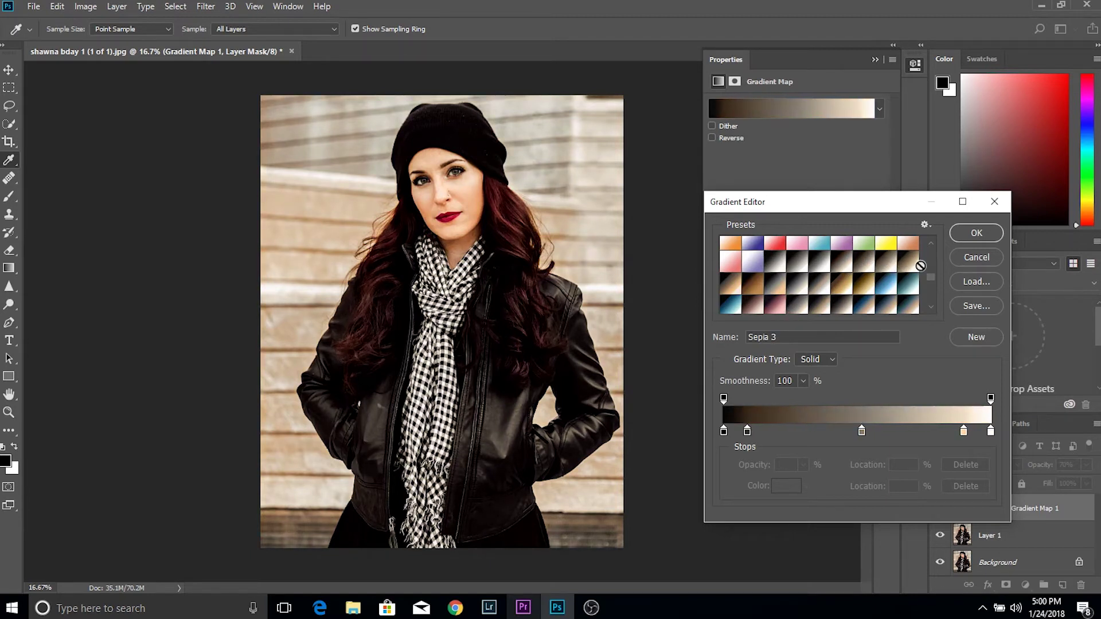
left_click(911, 290)
left_click(887, 287)
left_click(837, 304)
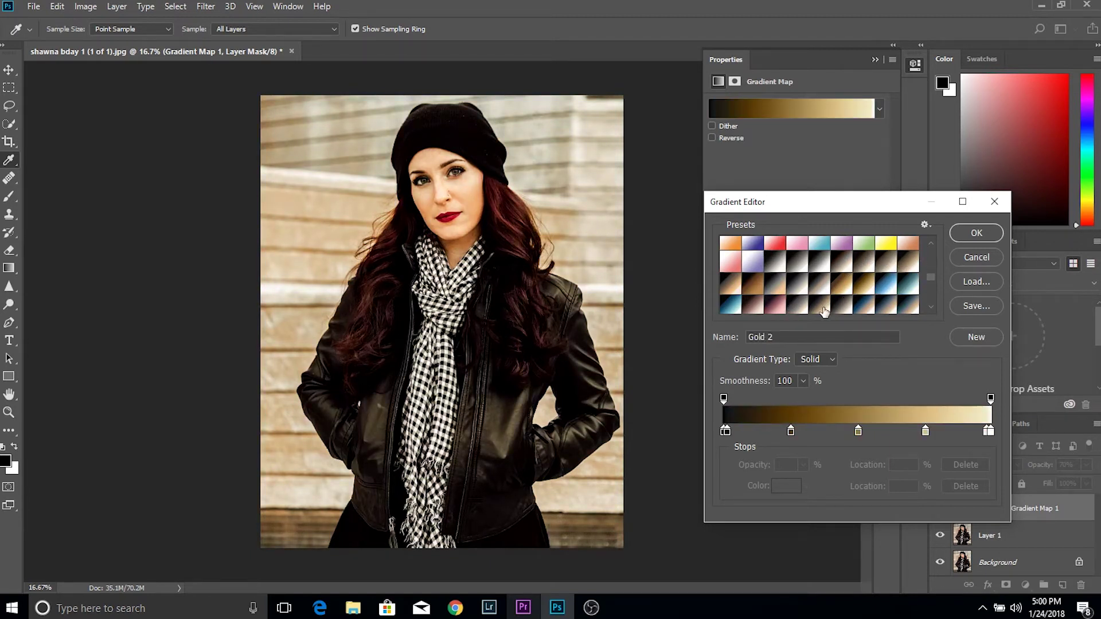
left_click(786, 310)
left_click(780, 308)
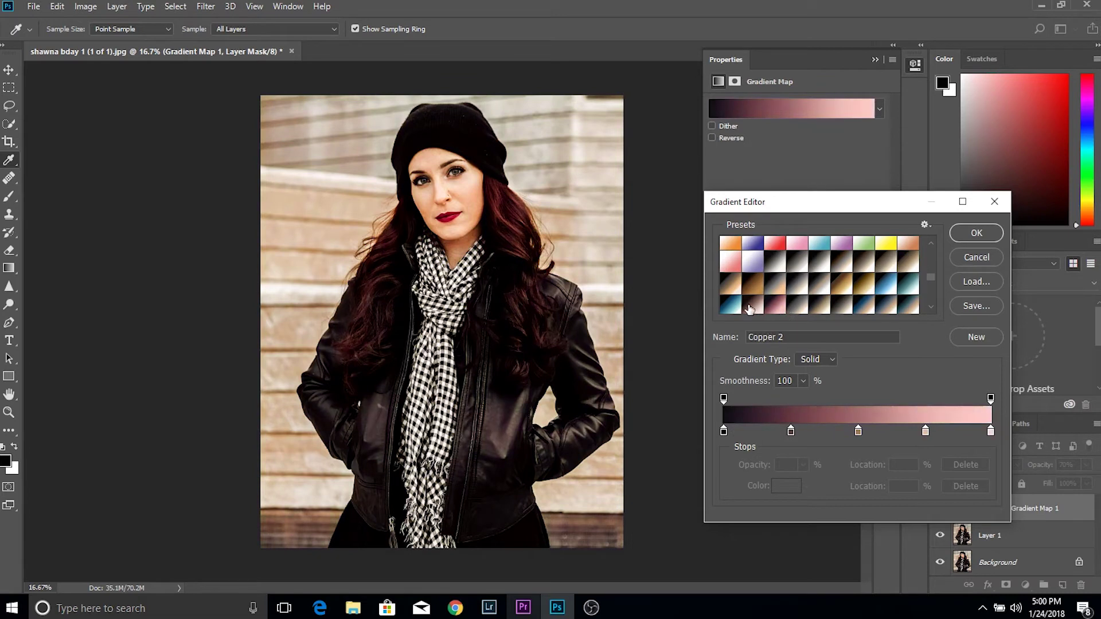
left_click(733, 290)
left_click(756, 311)
left_click(724, 431)
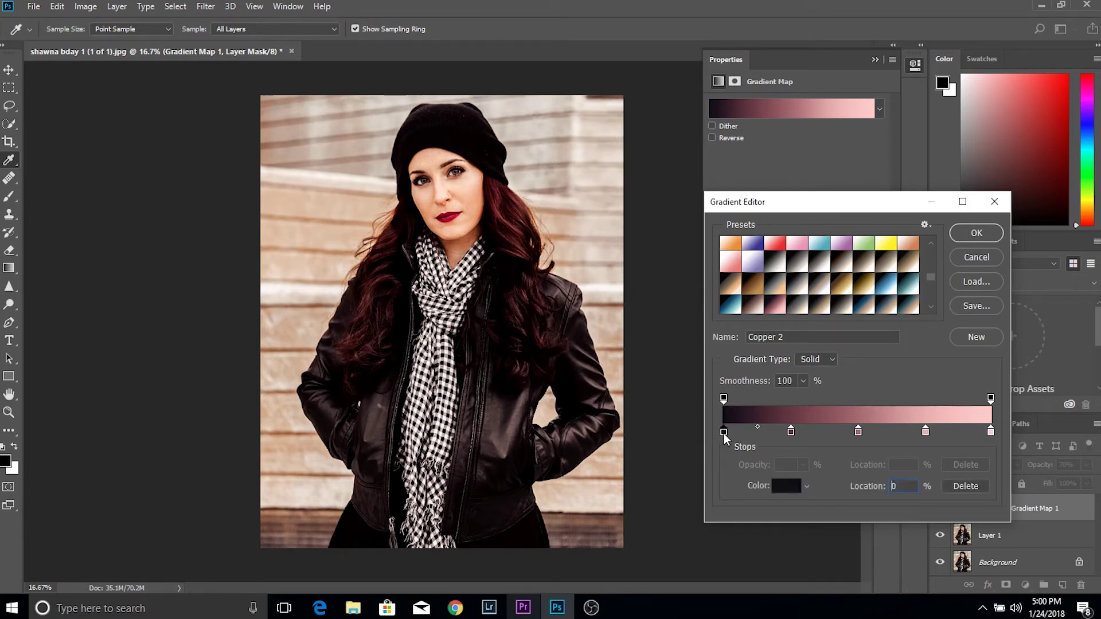
- Set the gradient's starting colour stop to bright magenta #f026df
left_click(790, 486)
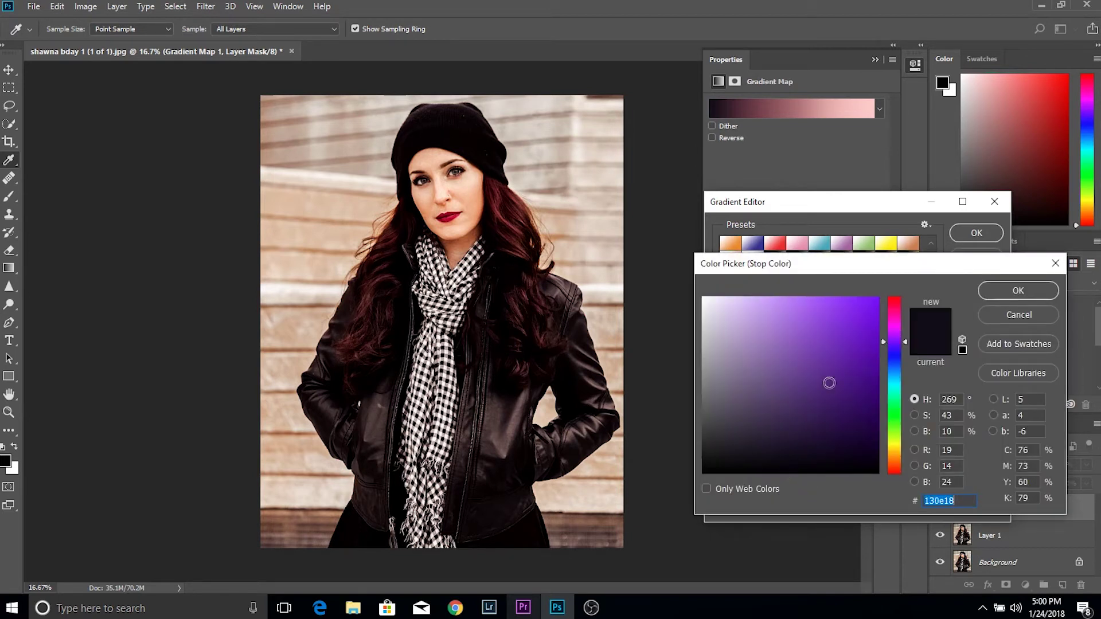
mouse_move(827, 386)
left_mouse_down()
mouse_move(797, 332)
mouse_move(813, 312)
mouse_move(845, 315)
mouse_move(865, 351)
mouse_move(870, 467)
mouse_move(738, 453)
mouse_move(713, 475)
mouse_move(707, 467)
mouse_move(783, 323)
mouse_move(797, 363)
left_mouse_up()
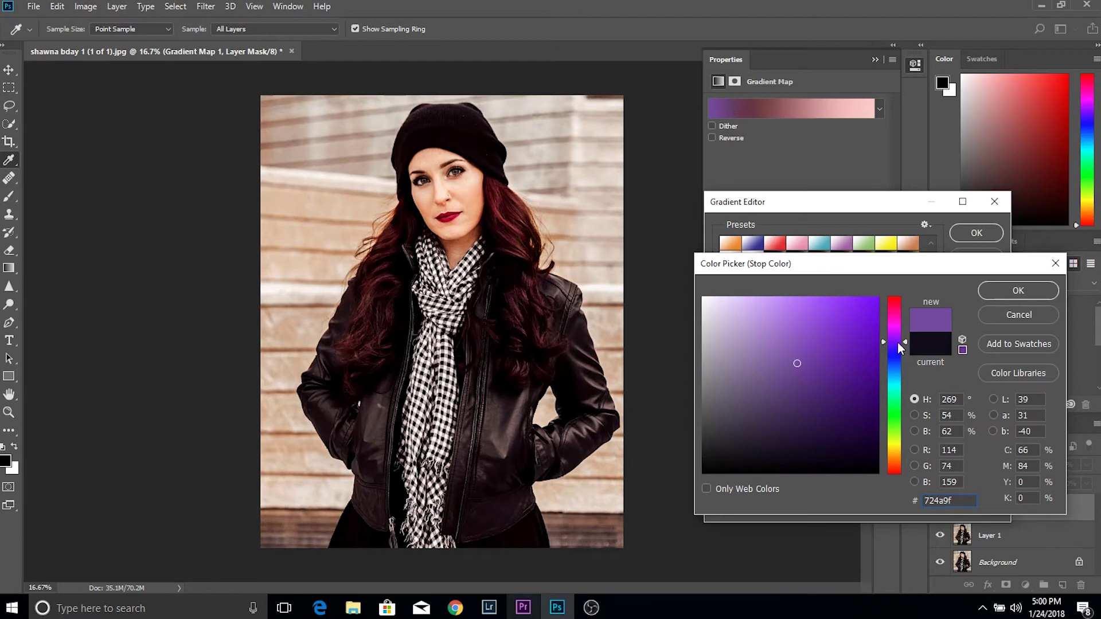
left_click_drag(908, 343, 907, 325)
mouse_move(803, 364)
left_mouse_down()
mouse_move(834, 353)
mouse_move(851, 308)
left_mouse_up()
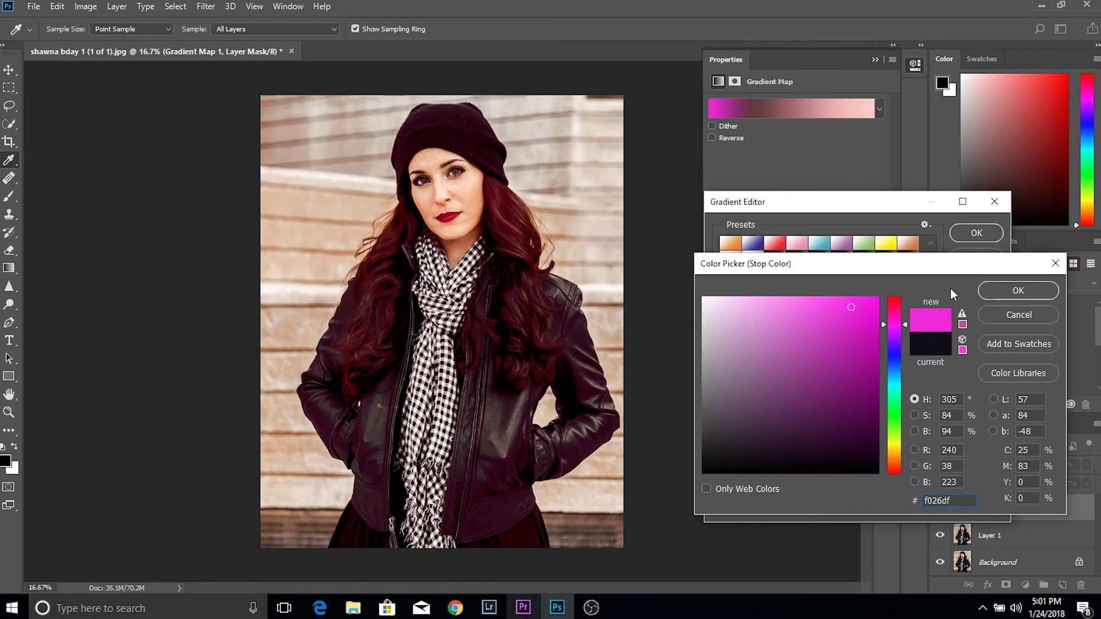
left_click(996, 291)
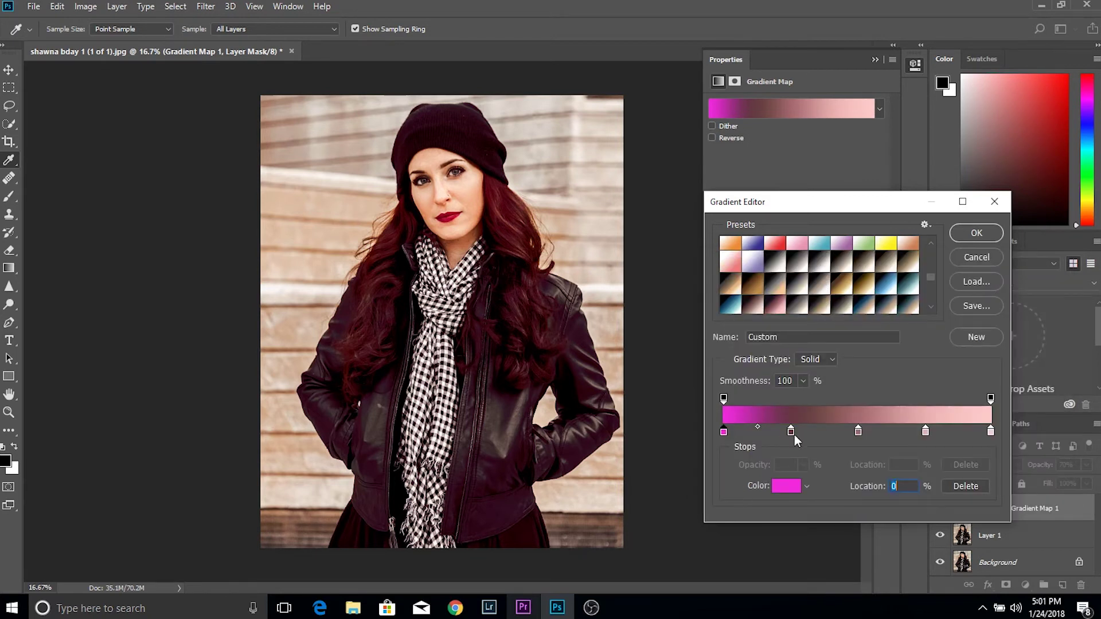
- Set the gradient's end colour stop to bright red and accept the custom gradient
left_click(991, 432)
double_click(991, 434)
mouse_move(855, 313)
left_mouse_down()
mouse_move(880, 307)
mouse_move(861, 304)
mouse_move(867, 322)
left_mouse_up()
left_click(991, 287)
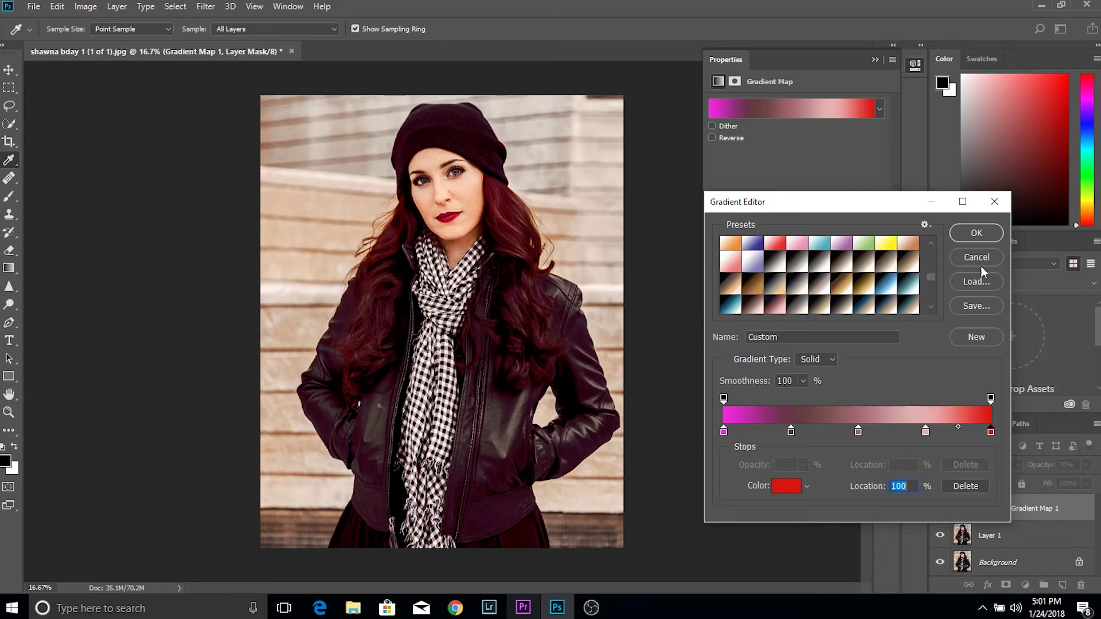
left_click(974, 235)
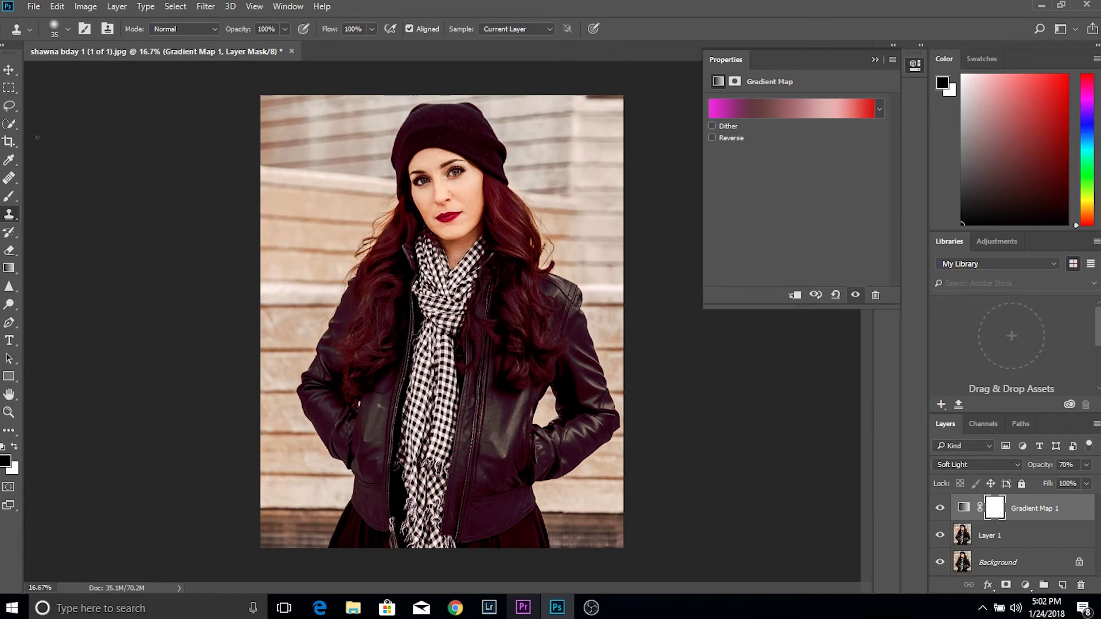
- With a 400 px black brush, paint the woman's jacket, left arm and hat out of the Gradient Map mask
left_click(9, 199)
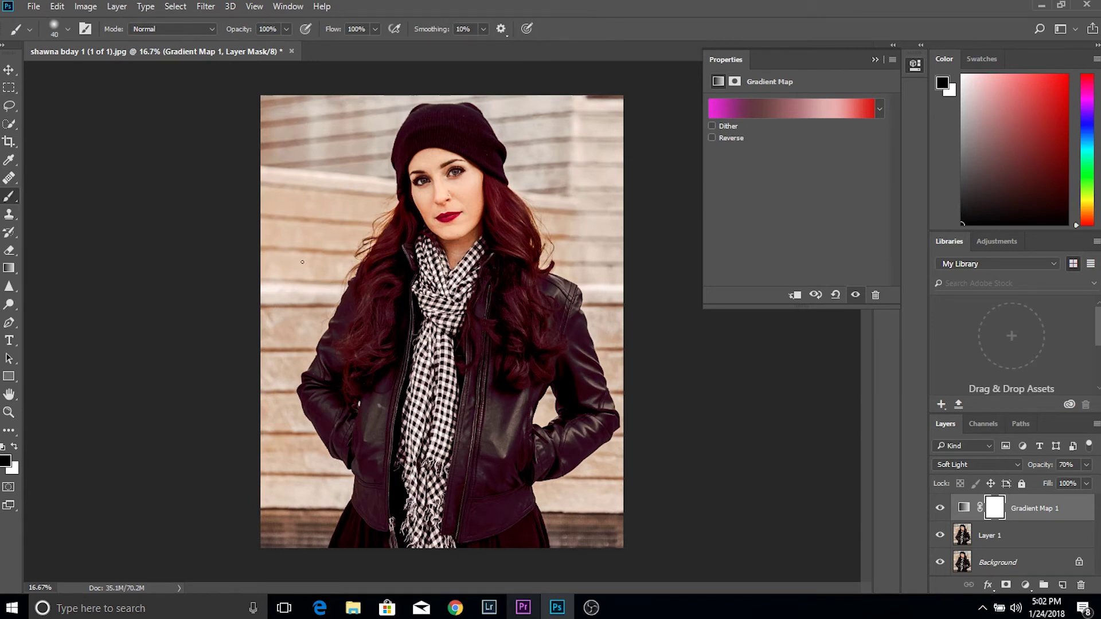
key("bracketright")
key("bracketright")
key("bracketright")
key("bracketright")
key("bracketright")
key("bracketright")
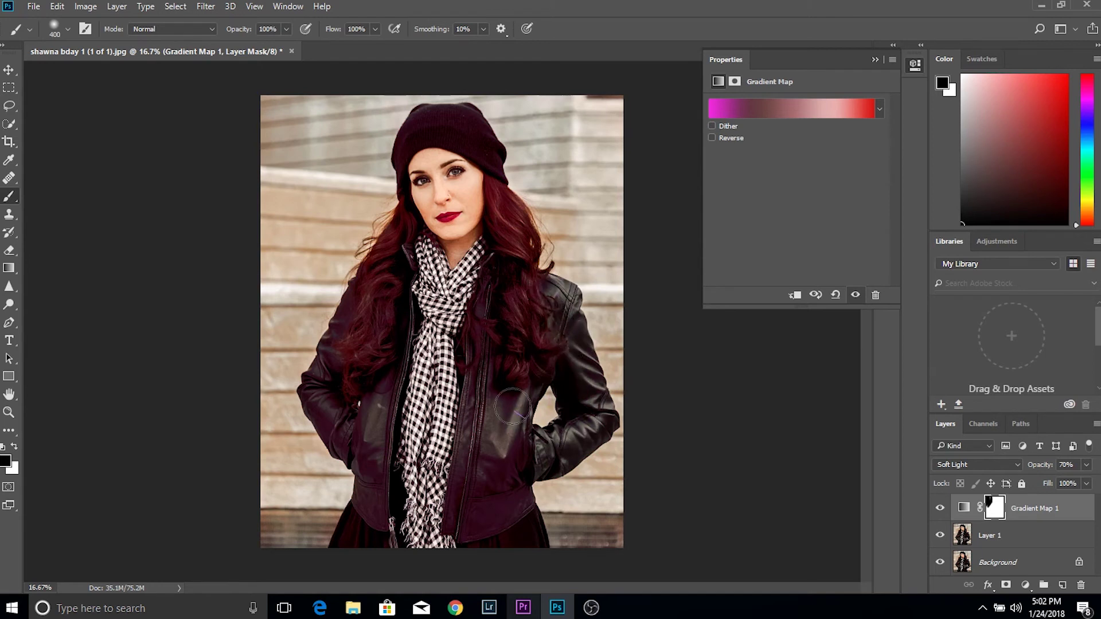
mouse_move(511, 527)
left_mouse_down()
mouse_move(343, 295)
mouse_move(320, 375)
mouse_move(329, 443)
mouse_move(359, 461)
mouse_move(366, 432)
mouse_move(372, 471)
mouse_move(418, 548)
mouse_move(417, 345)
mouse_move(422, 477)
mouse_move(431, 281)
mouse_move(443, 299)
mouse_move(469, 265)
mouse_move(448, 293)
mouse_move(433, 265)
mouse_move(444, 298)
left_mouse_up()
mouse_move(464, 122)
left_mouse_down()
mouse_move(410, 134)
mouse_move(436, 113)
mouse_move(471, 122)
mouse_move(506, 149)
mouse_move(506, 167)
mouse_move(466, 138)
mouse_move(417, 133)
mouse_move(390, 168)
mouse_move(387, 201)
left_mouse_up()
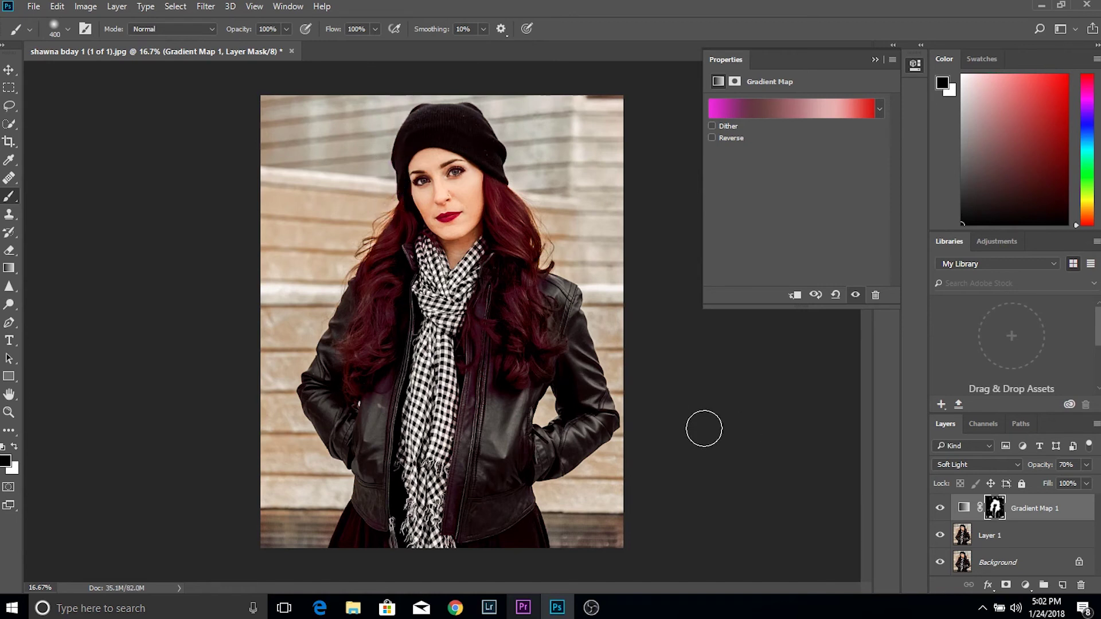